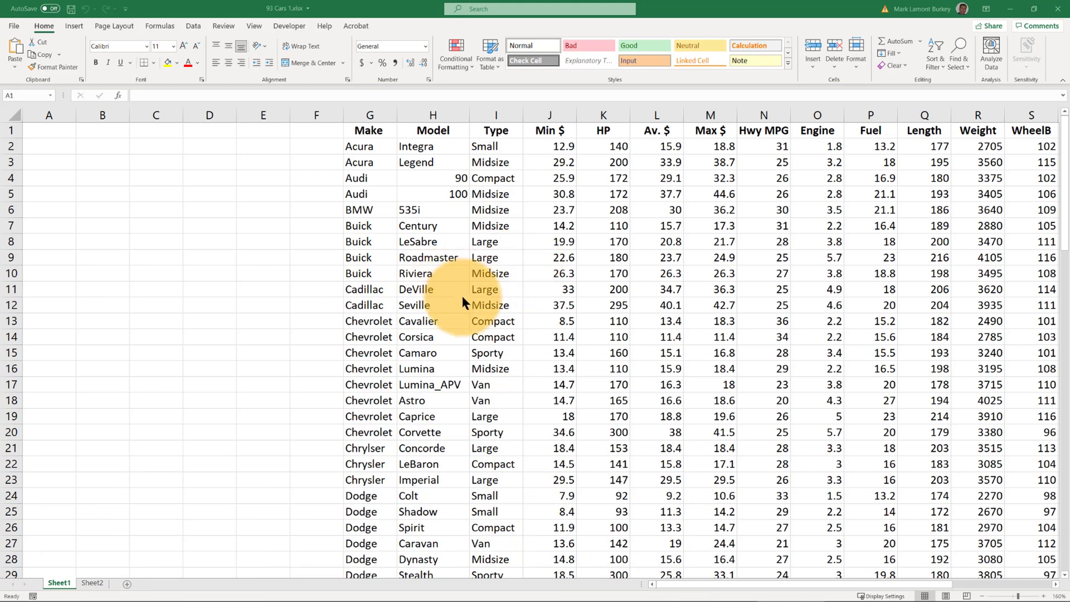
# Step: Point out cells A1, C7 and J2 as examples of cell addresses
pyautogui.scroll(-8, 490, 391)
pyautogui.scroll(8, 496, 393)
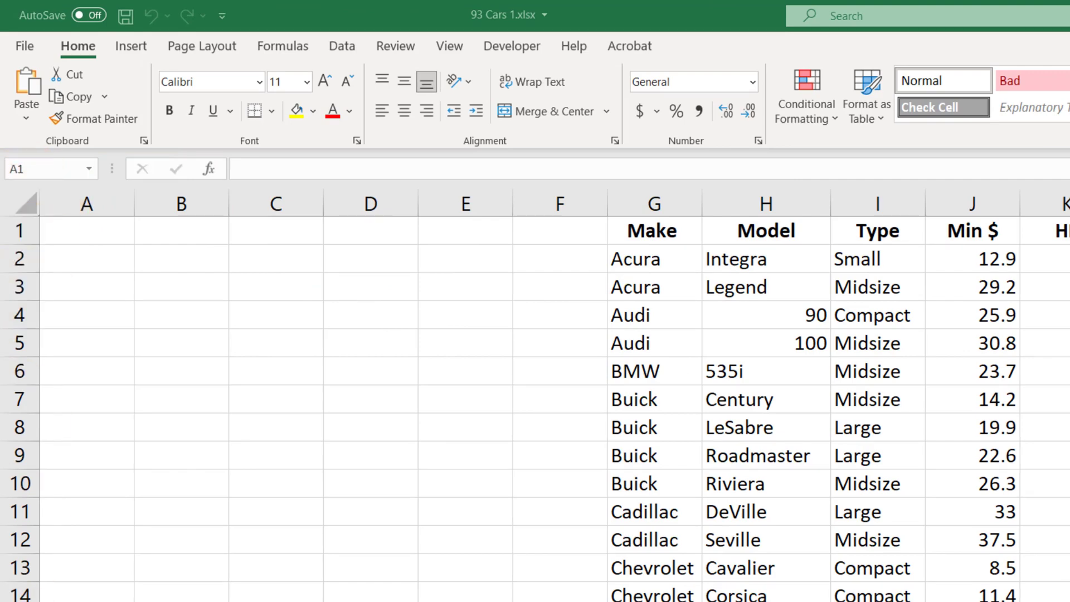
pyautogui.click(84, 231)
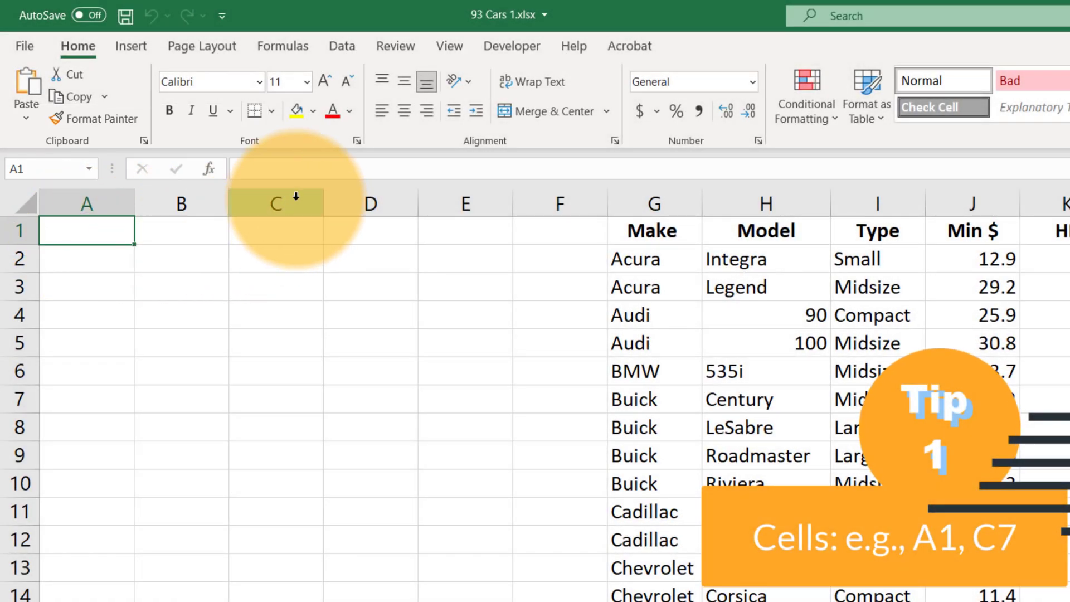
pyautogui.click(281, 406)
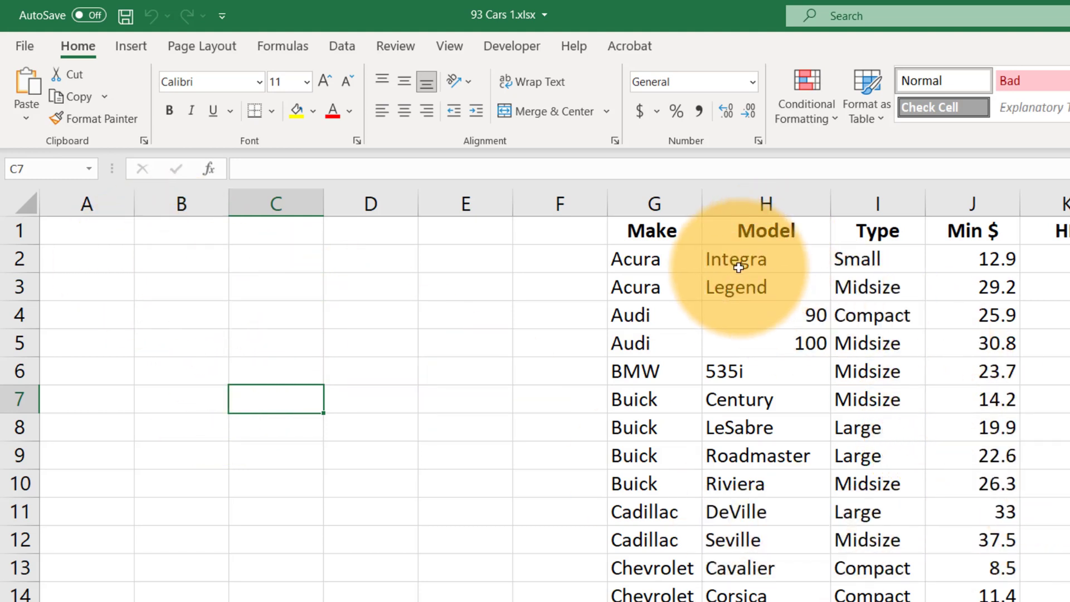
pyautogui.click(980, 257)
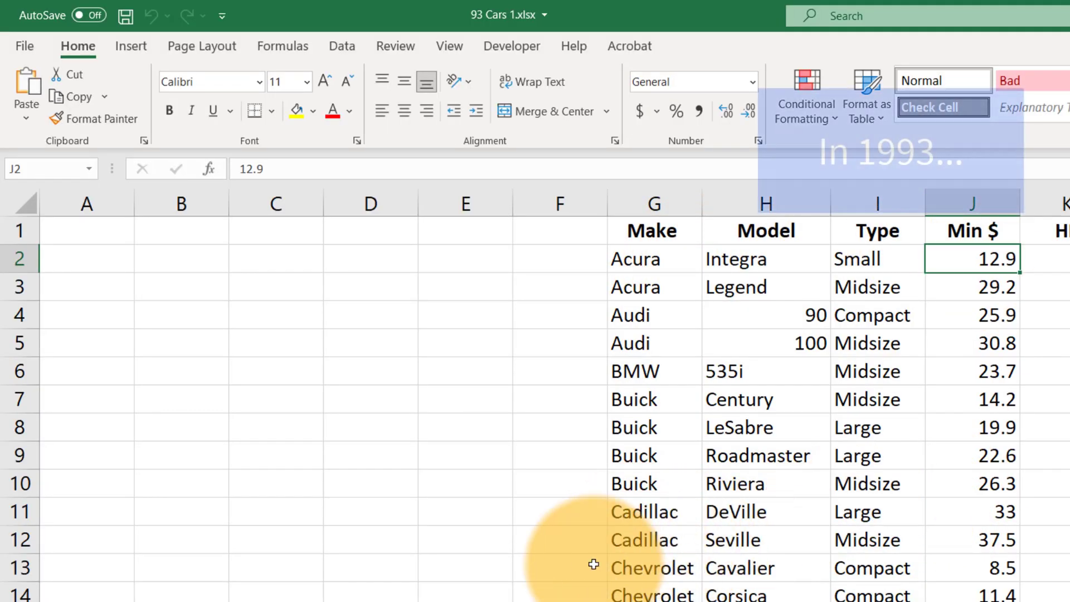
# Step: Enter =J2 in cell A1 so it displays 12.9
pyautogui.click(98, 230)
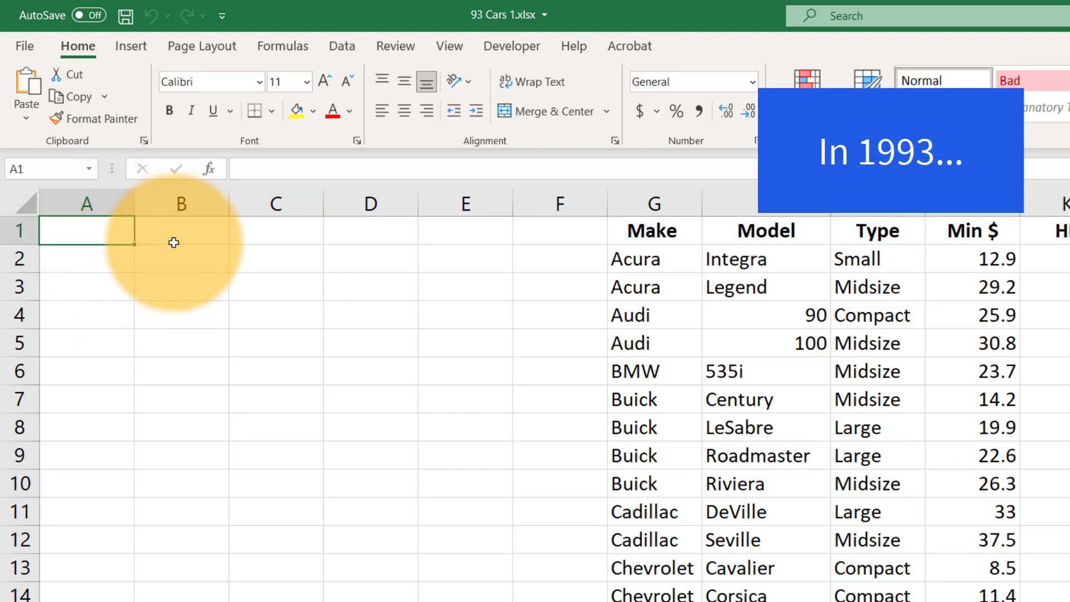
pyautogui.write('=')
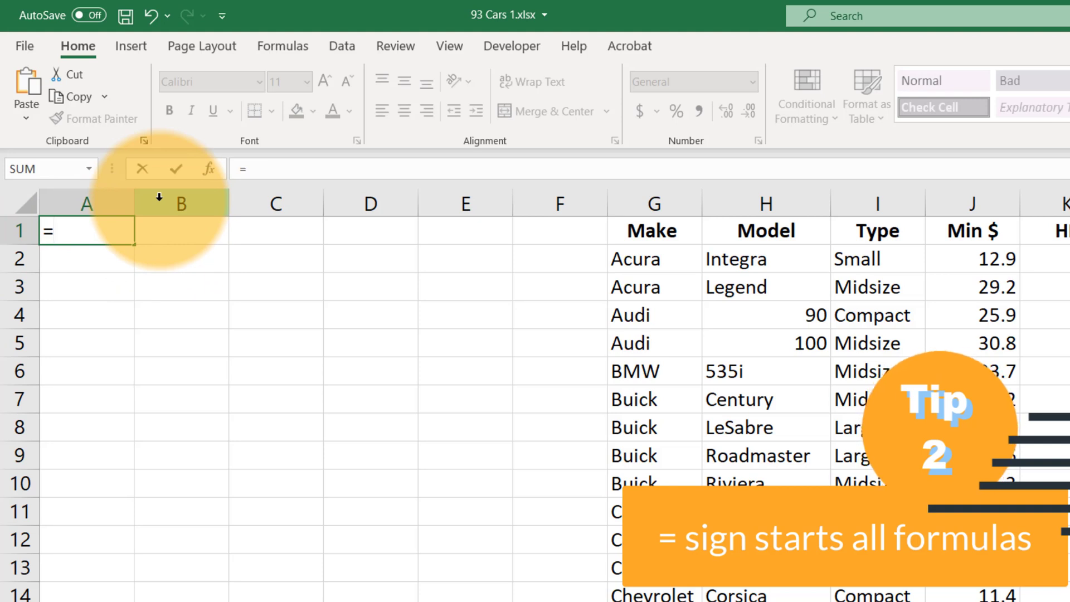
pyautogui.write('j2')
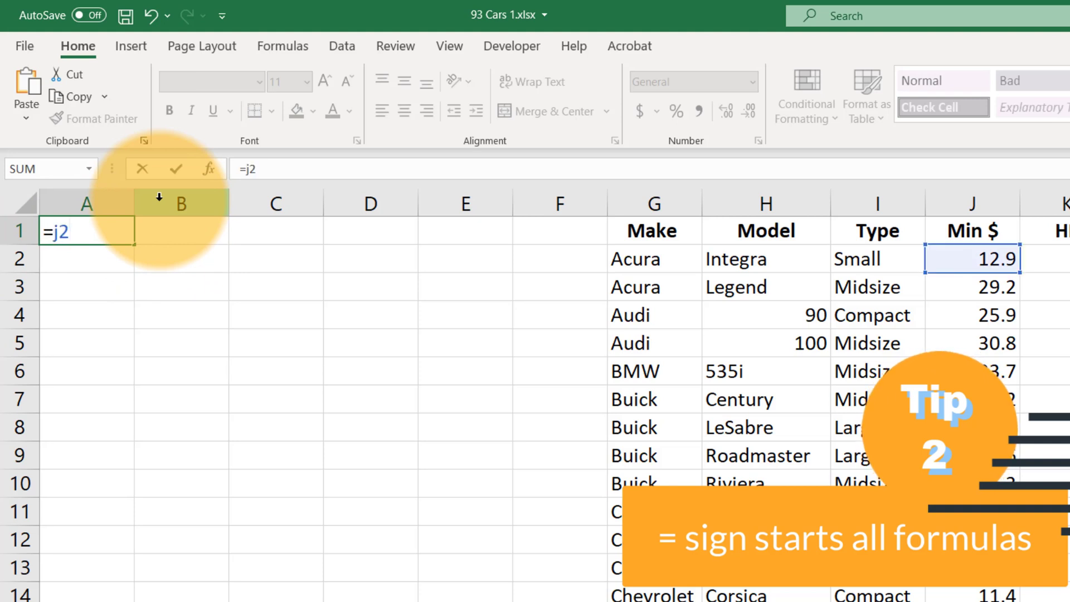
pyautogui.press('Return')
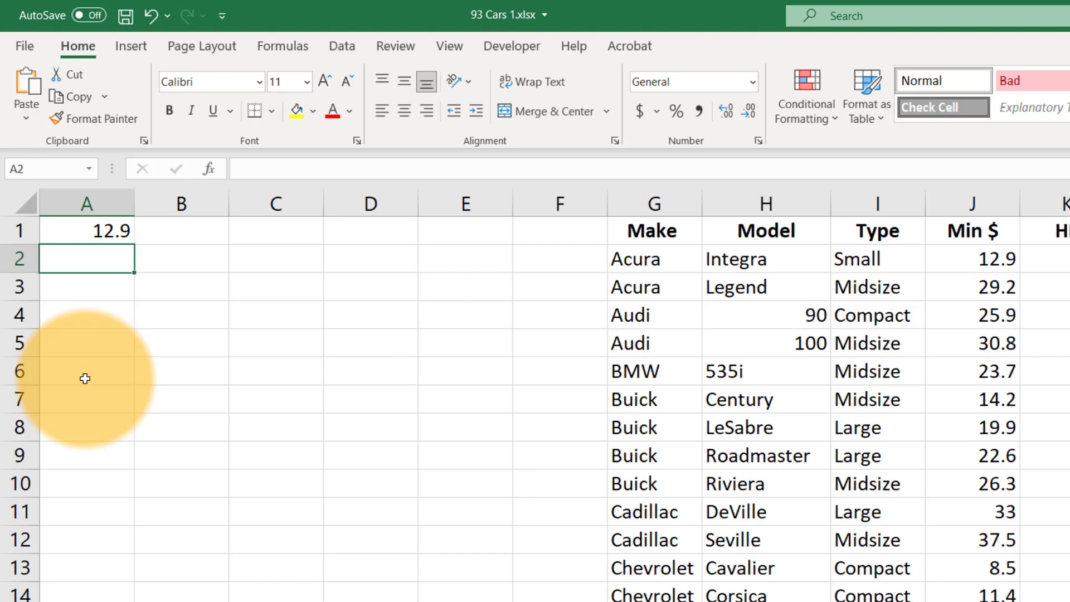
# Step: Enter =J2+J3+J4 in A2 to total the first three Min $ prices, giving 68
pyautogui.write('=')
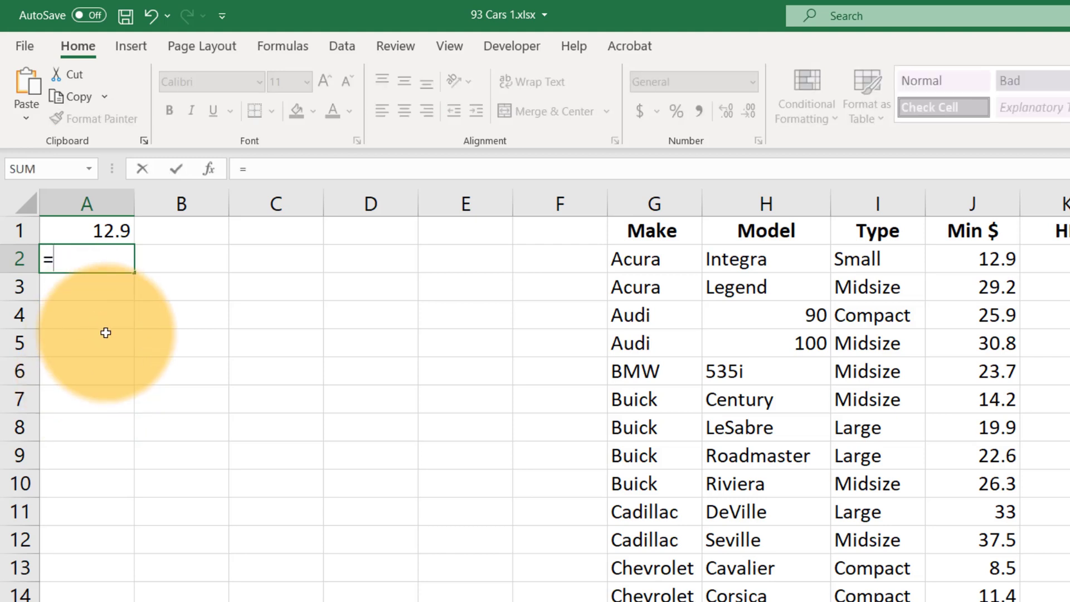
pyautogui.moveTo(975, 259); pyautogui.dragTo(985, 314)
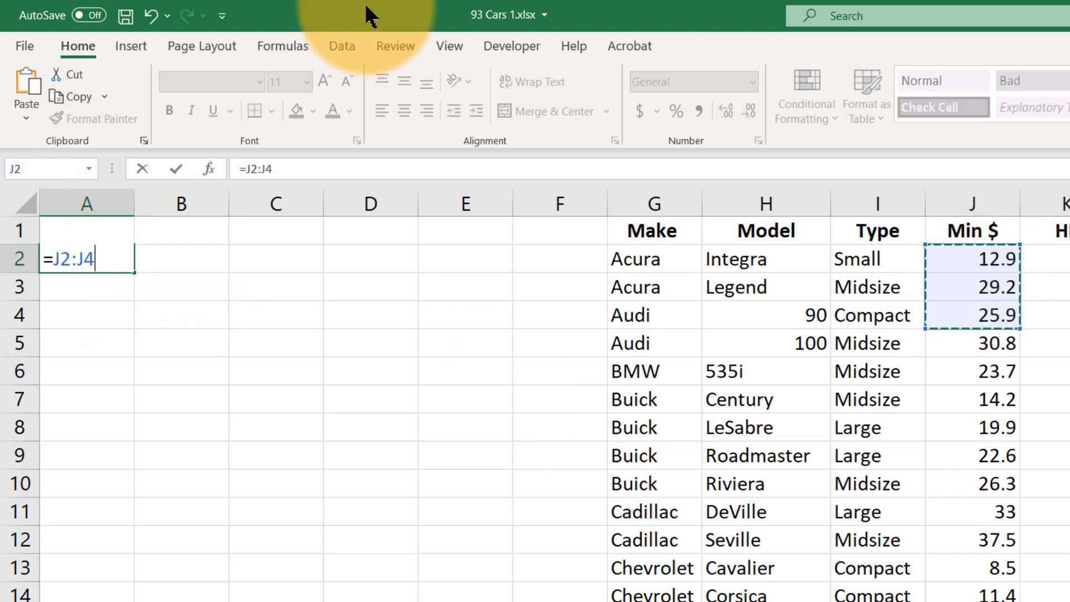
pyautogui.press('BackSpace')
pyautogui.press('BackSpace')
pyautogui.press('BackSpace')
pyautogui.write('+j3+j4')
pyautogui.press('Return')
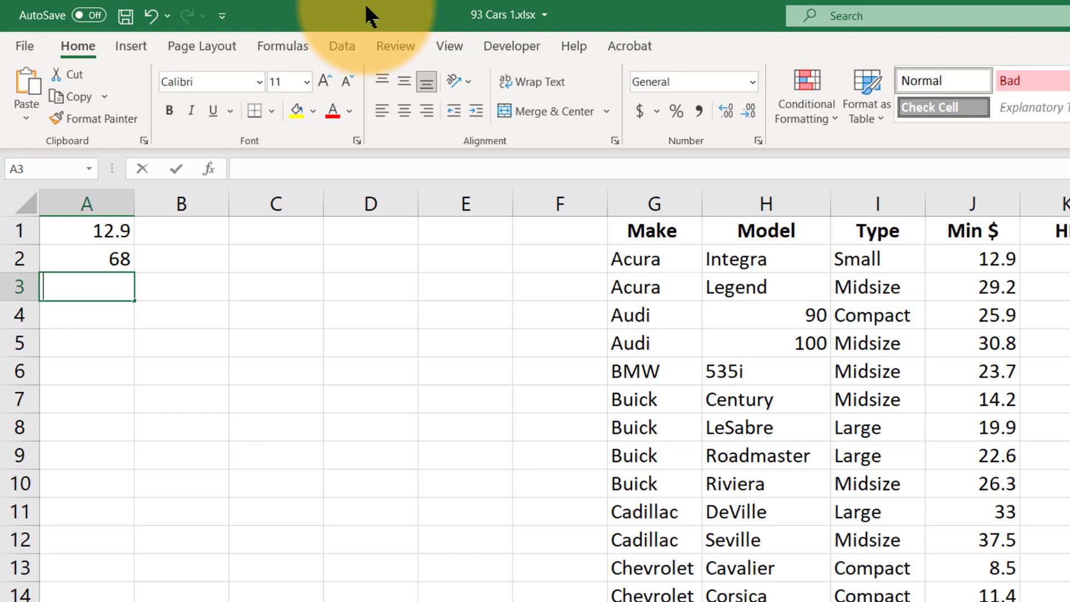
# Step: Begin =SUM( in A3 and drag across columns J to M to set the range argument
pyautogui.write('=sum(')
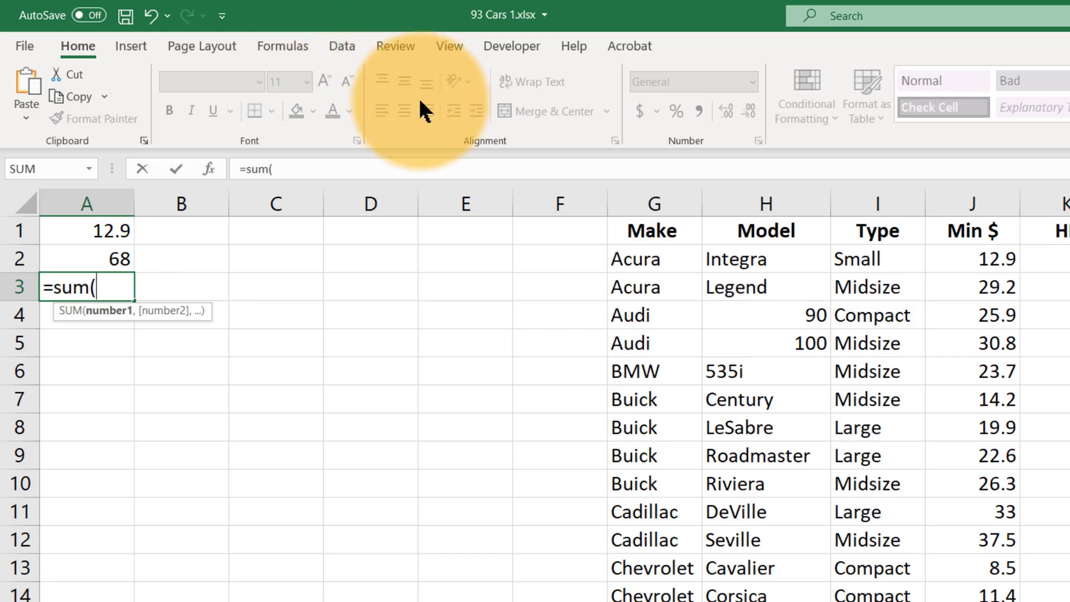
pyautogui.click(974, 259)
pyautogui.moveTo(975, 259); pyautogui.dragTo(1017, 601)
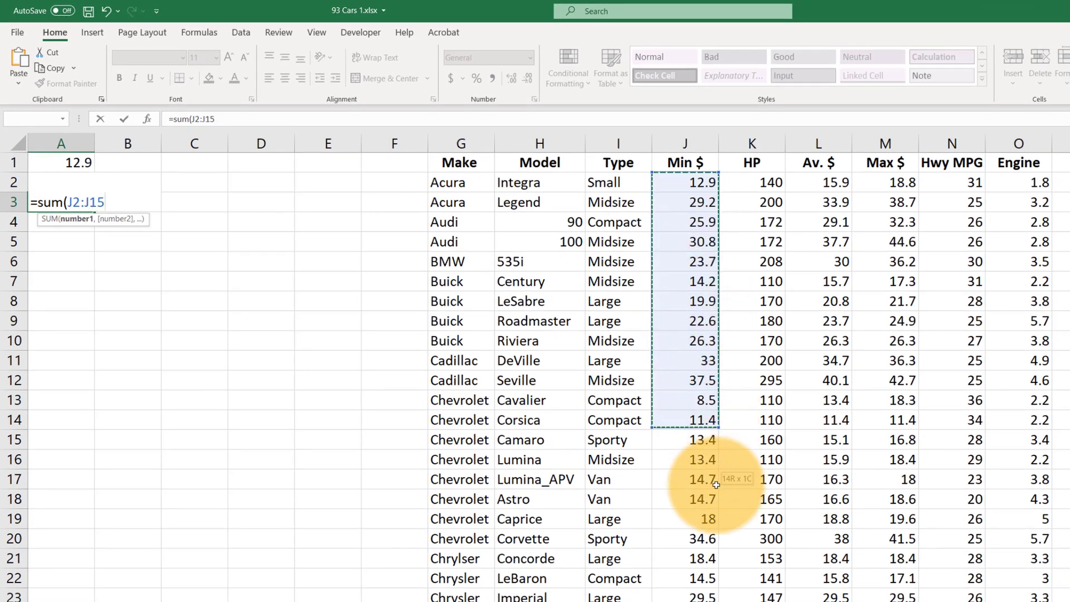
pyautogui.moveTo(716, 485); pyautogui.dragTo(704, 600)
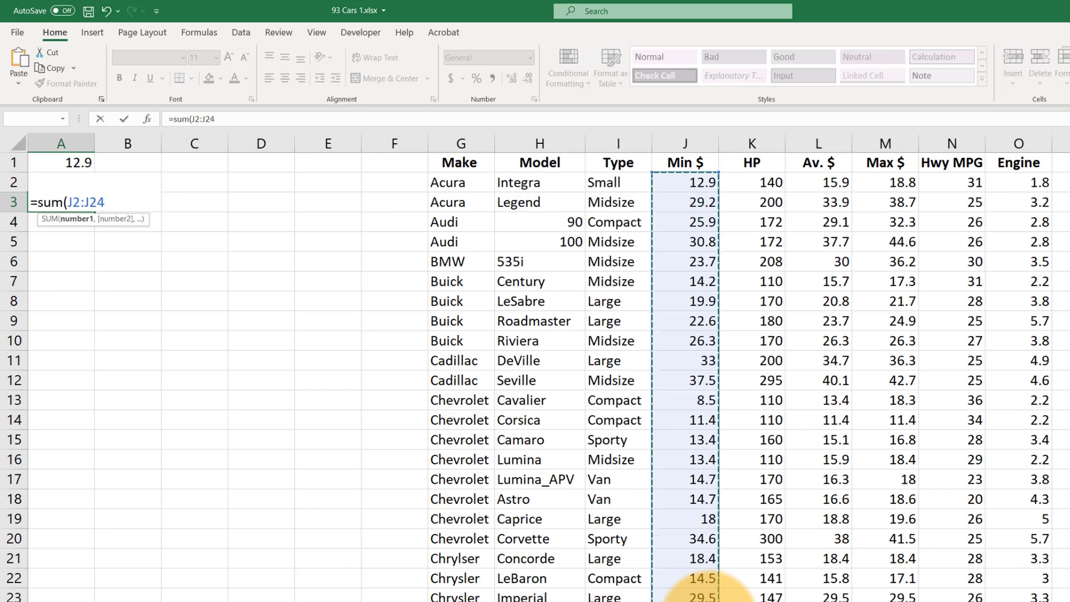
pyautogui.moveTo(686, 182); pyautogui.dragTo(704, 592)
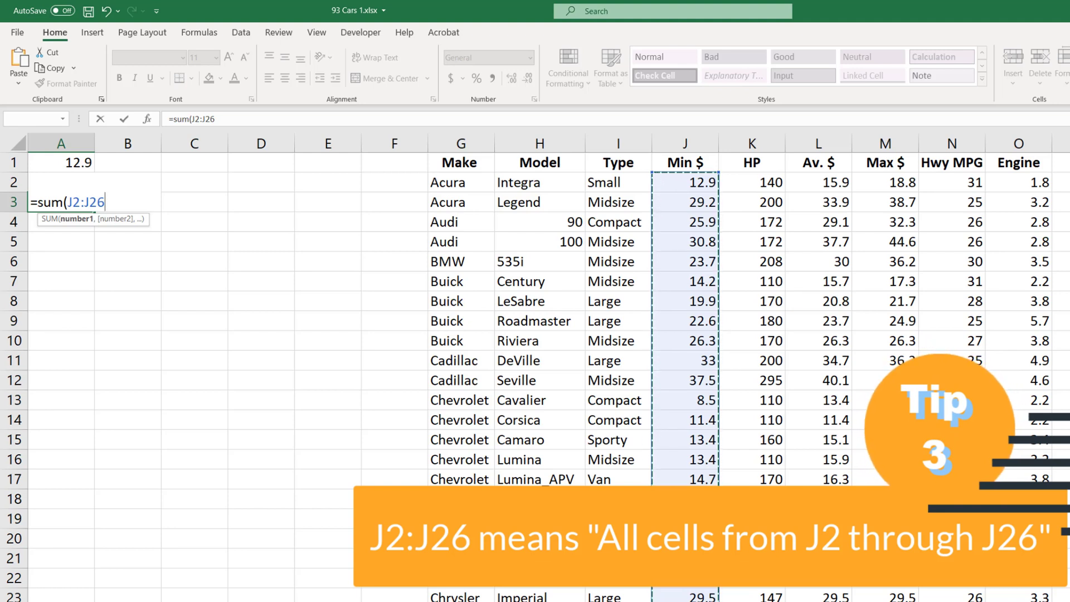
pyautogui.moveTo(686, 182); pyautogui.dragTo(874, 257)
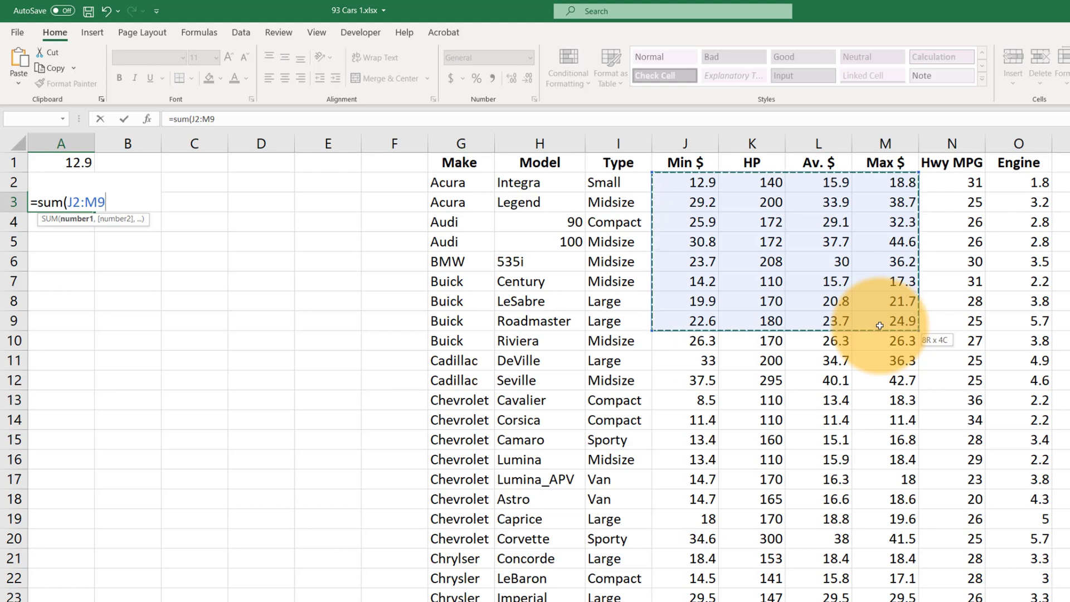
# Step: Enter =SUM(J2:M5) in A3, showing 1033.8, and check the formula
pyautogui.click(131, 279)
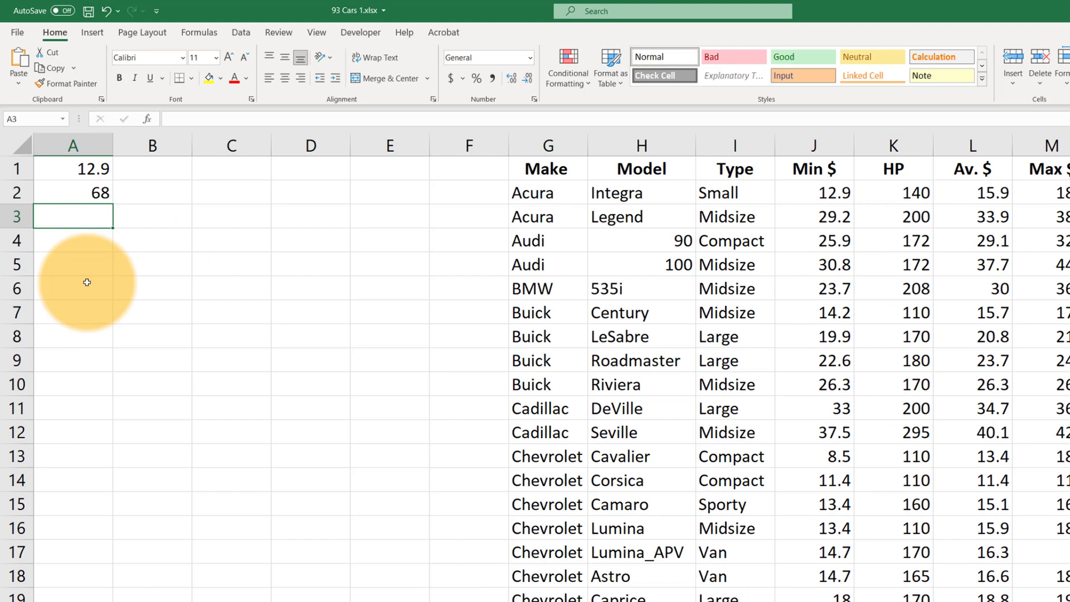
pyautogui.write('=sum(')
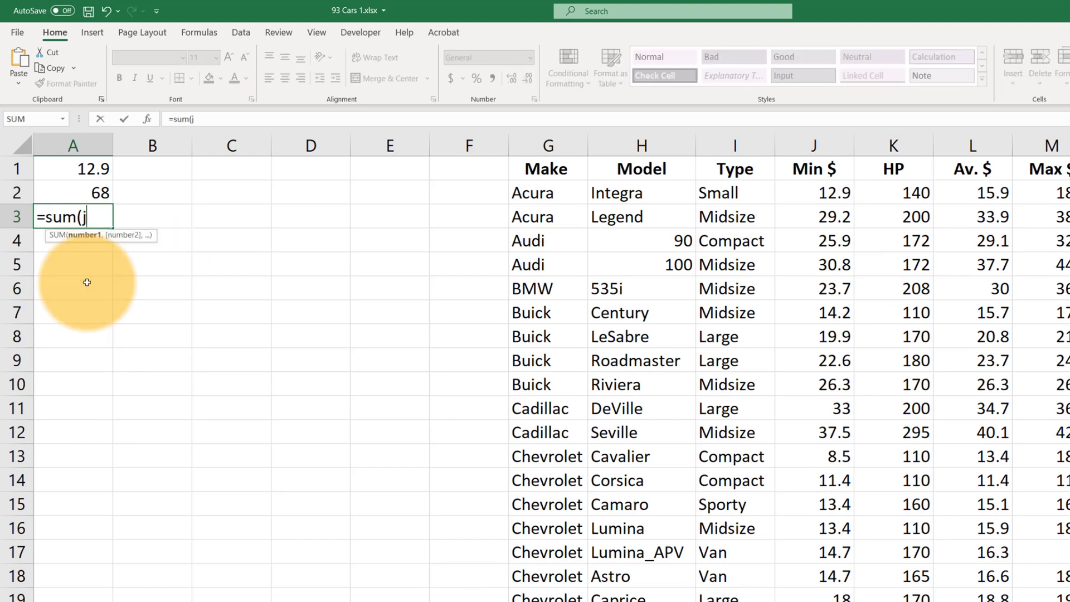
pyautogui.write('j2:m5')
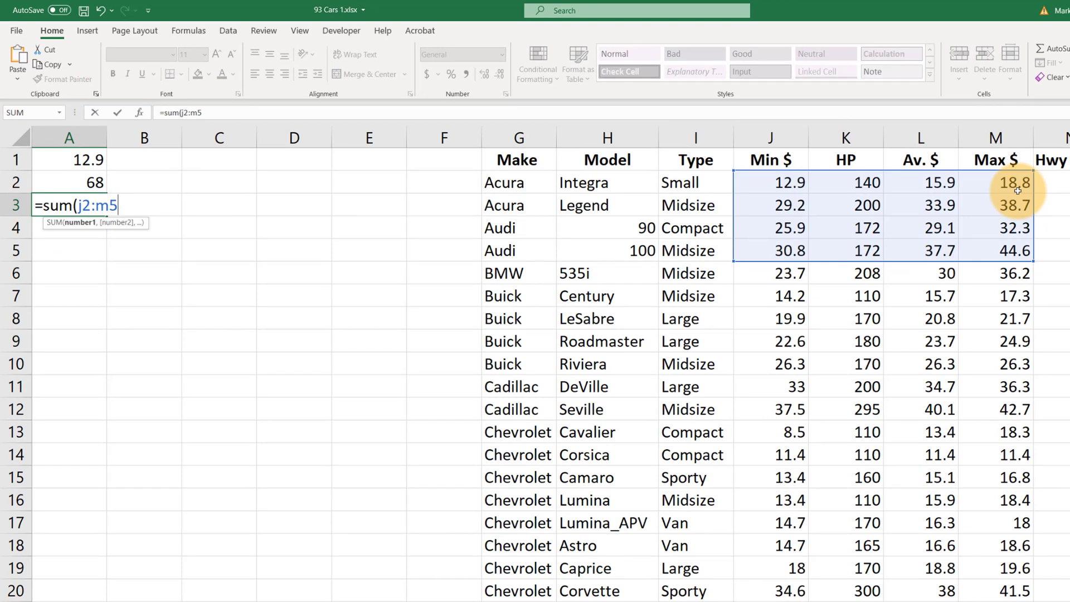
pyautogui.write(')')
pyautogui.press('Return')
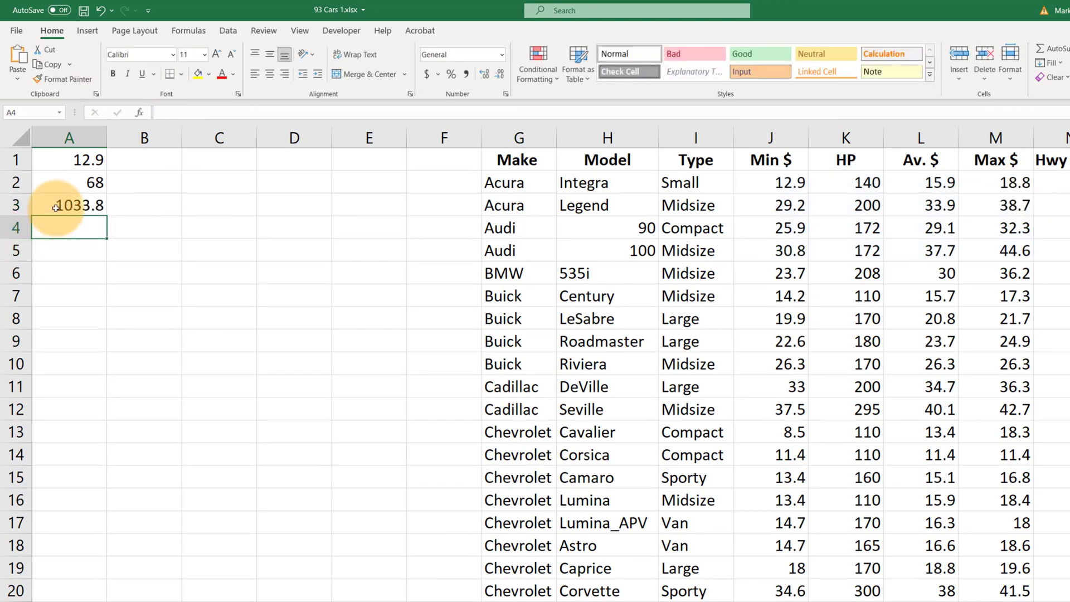
pyautogui.click(89, 207)
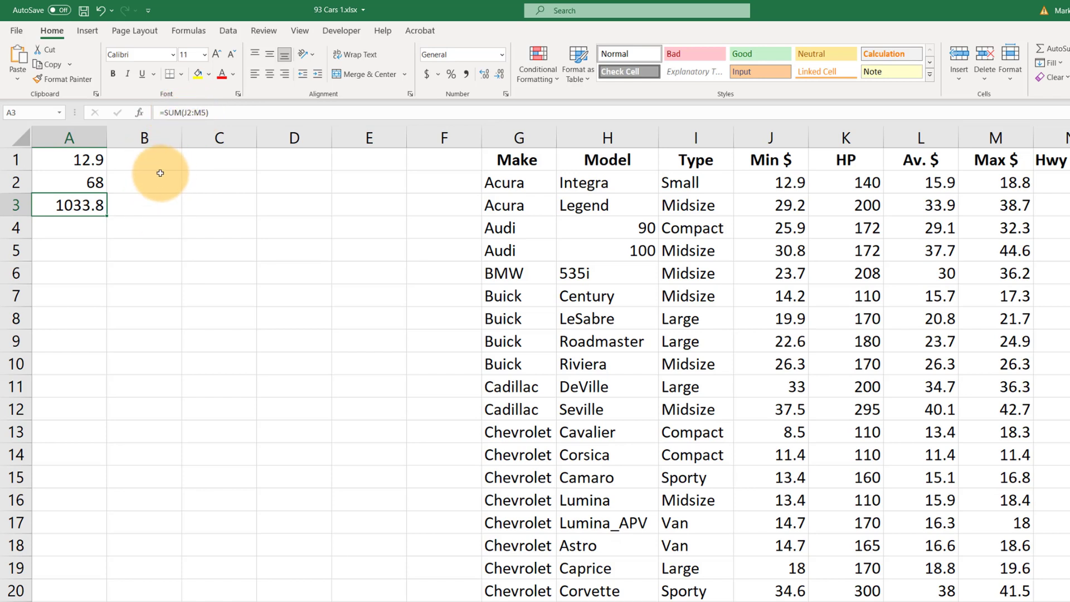
# Step: Select A4 and browse the Recently Used, Financial, Logical, Text, Date & Time, Lookup and Math & Trig lists
pyautogui.click(84, 229)
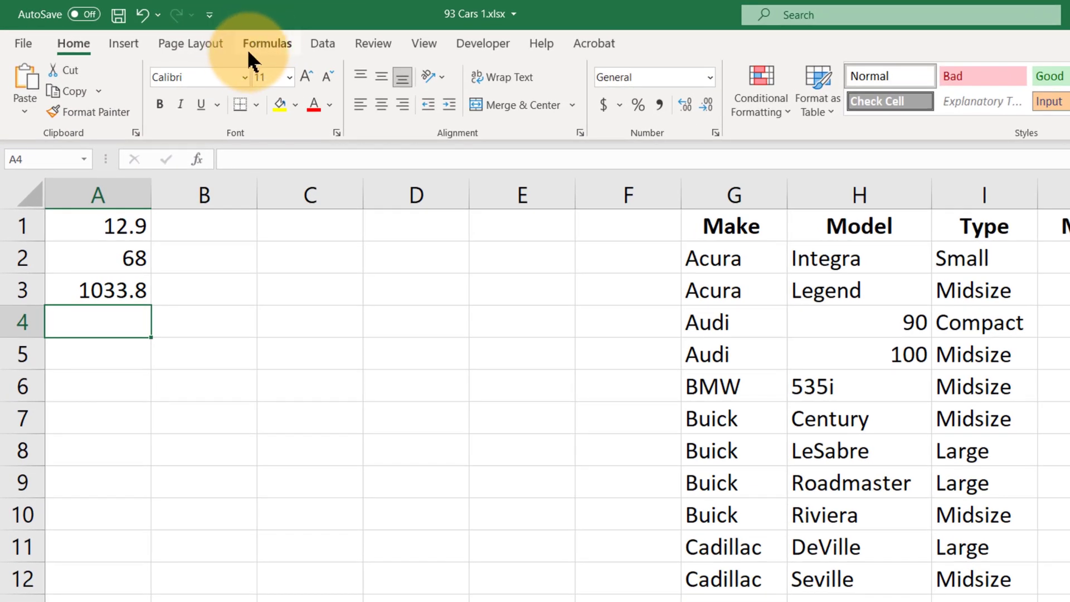
pyautogui.click(268, 44)
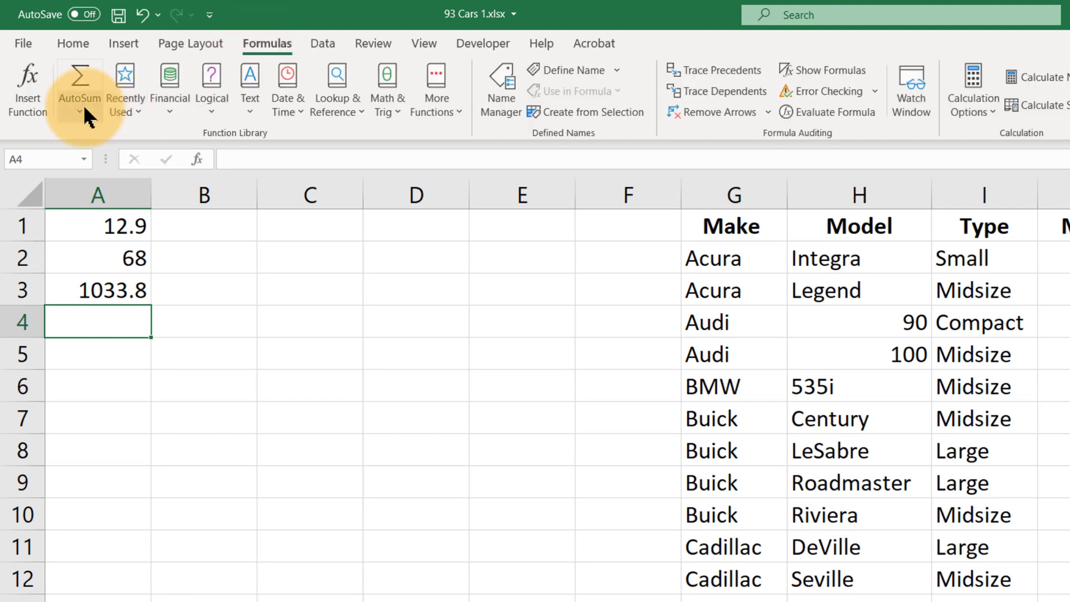
pyautogui.click(124, 110)
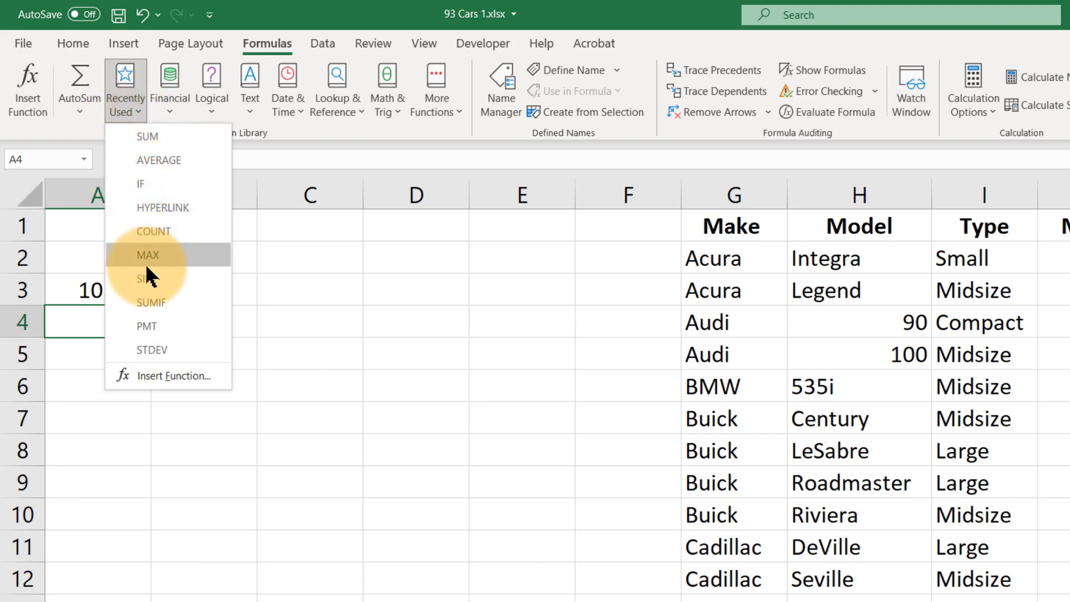
pyautogui.click(164, 101)
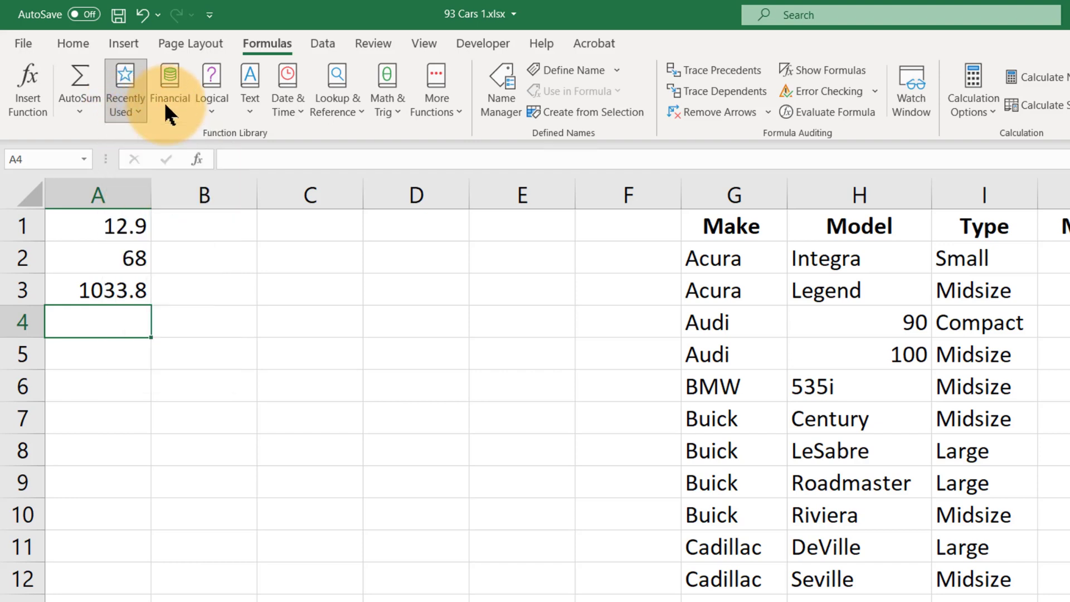
pyautogui.click(211, 103)
pyautogui.click(244, 103)
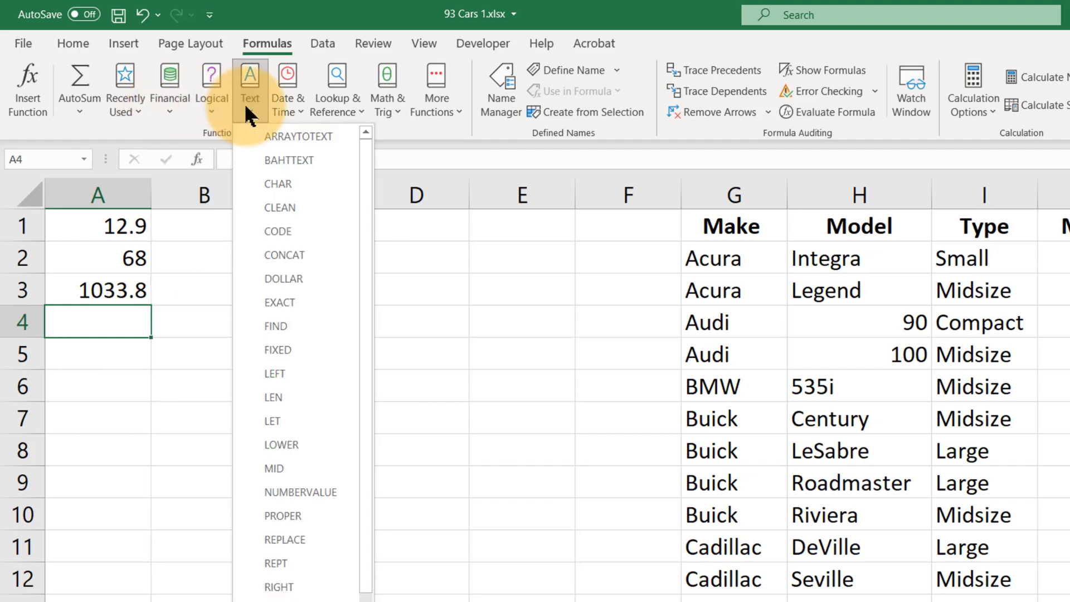
pyautogui.click(280, 104)
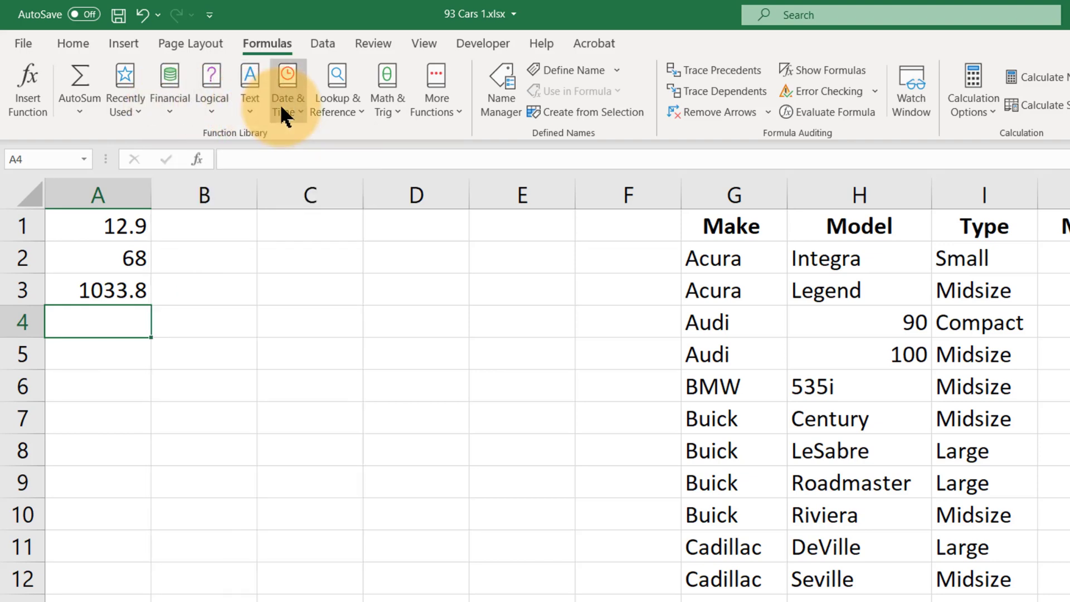
pyautogui.click(336, 106)
pyautogui.click(388, 103)
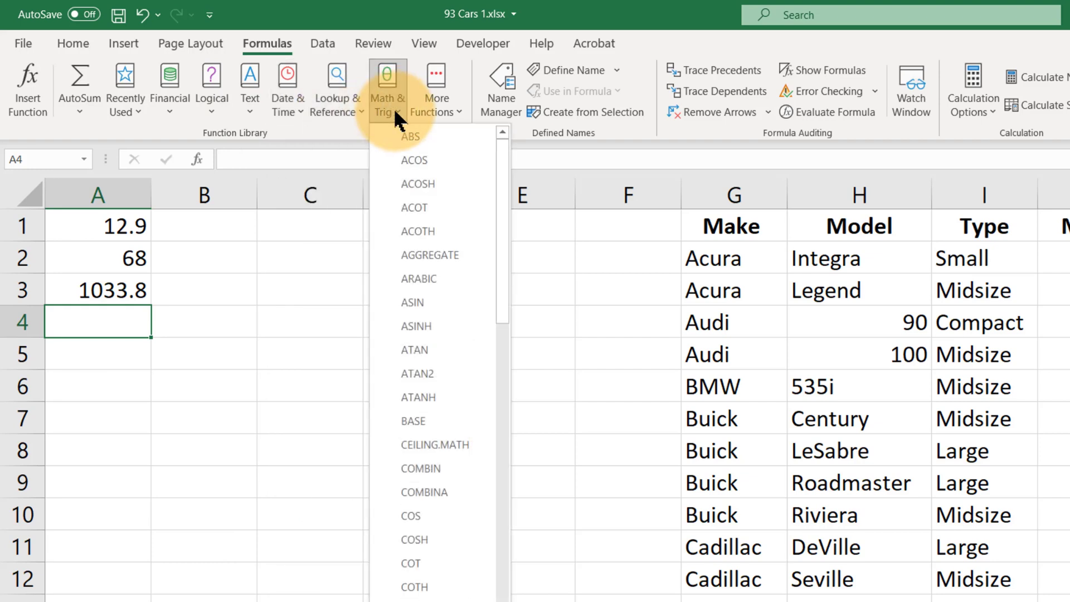
# Step: Bring up the Statistical functions list under More Functions
pyautogui.scroll(-5, 459, 470)
pyautogui.scroll(-7, 461, 474)
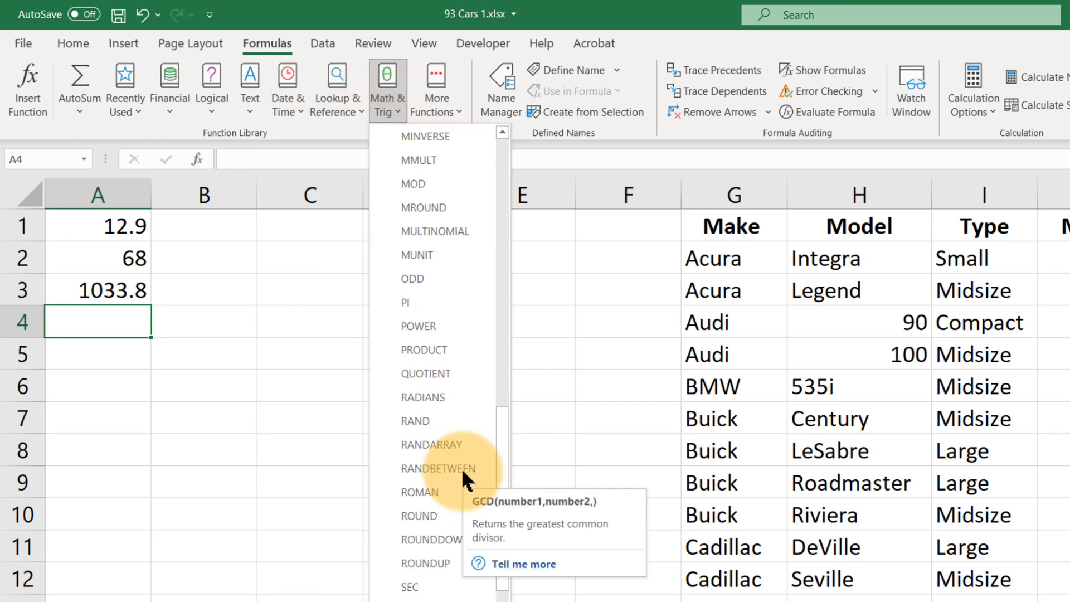
pyautogui.scroll(10, 461, 474)
pyautogui.scroll(2, 446, 241)
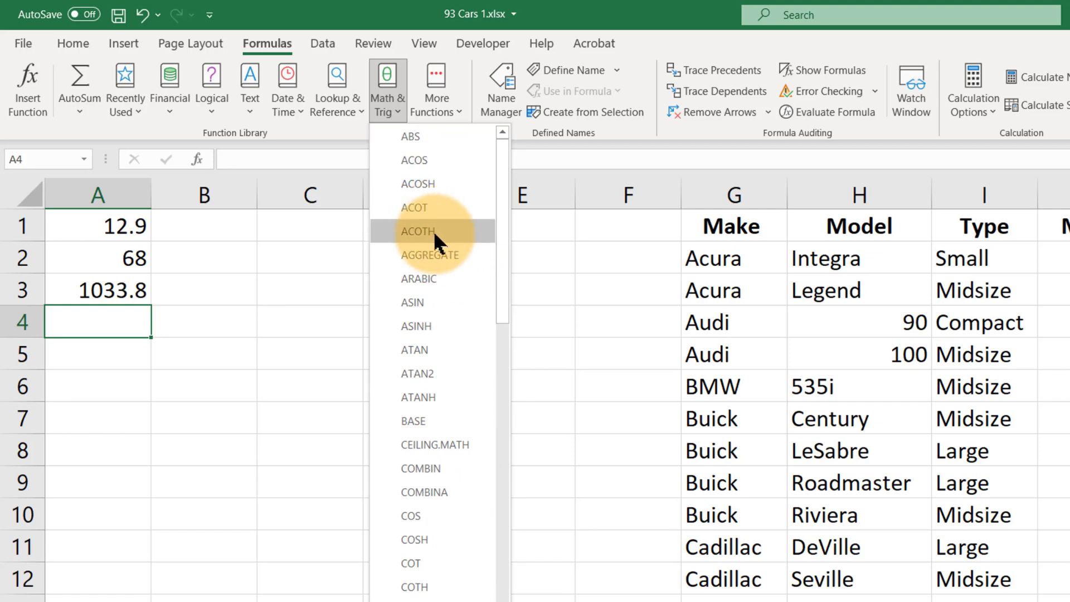
pyautogui.scroll(-5, 479, 446)
pyautogui.scroll(-4, 457, 440)
pyautogui.scroll(9, 457, 440)
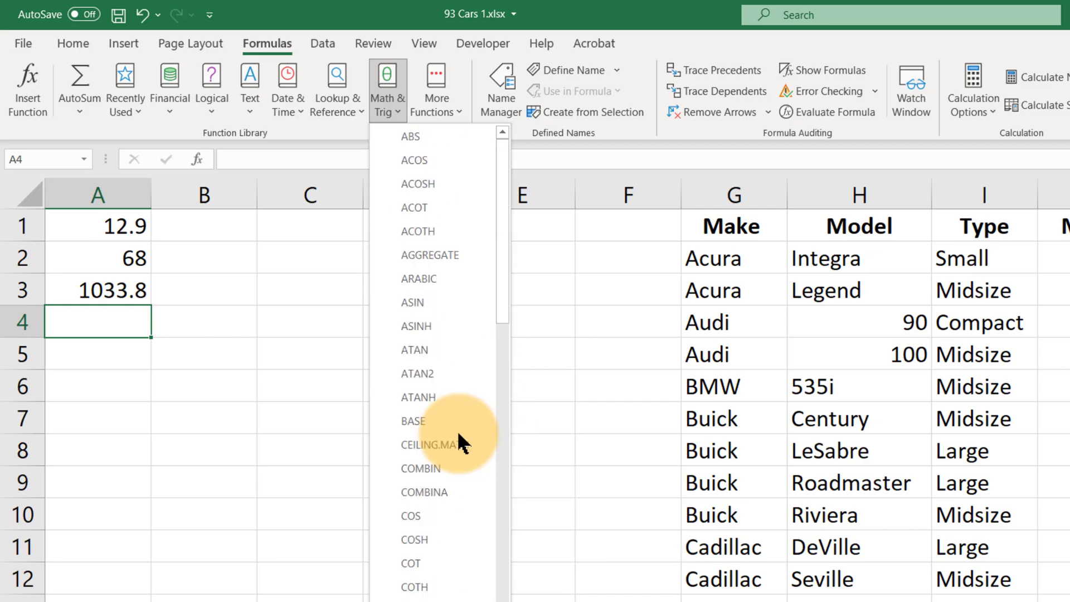
pyautogui.click(437, 103)
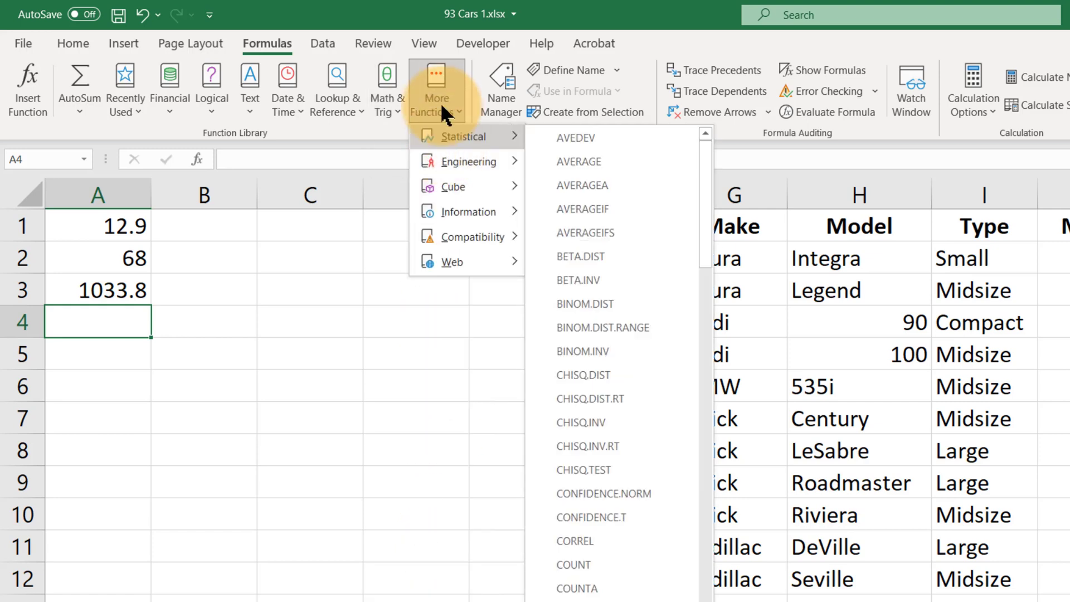
# Step: Insert =AVERAGE(J2:J21) in A4, giving 21.155, then widen column A
pyautogui.click(570, 160)
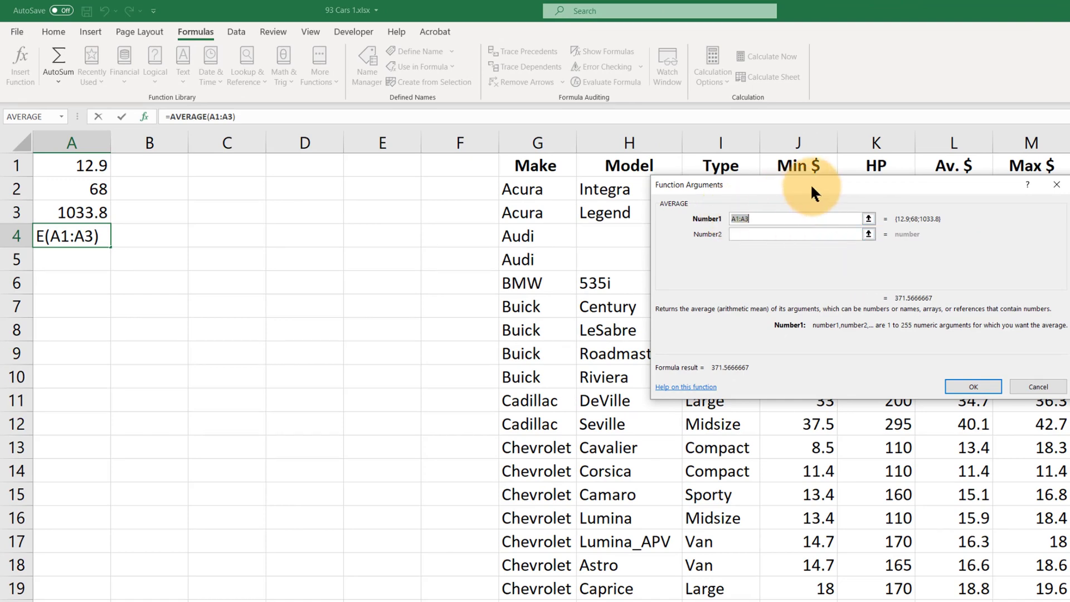
pyautogui.moveTo(810, 183); pyautogui.dragTo(854, 272)
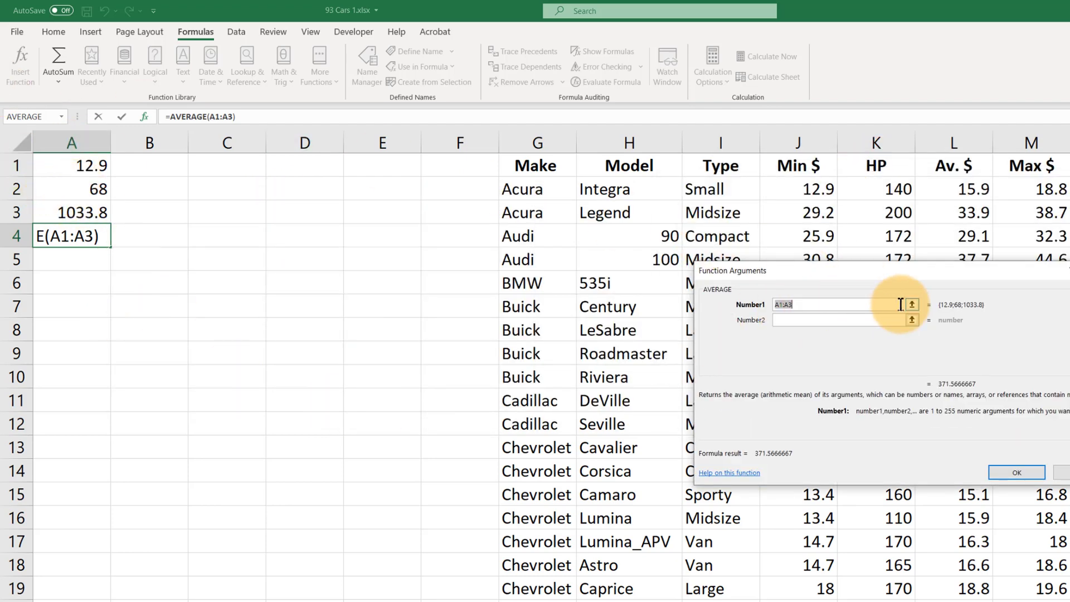
pyautogui.doubleClick(814, 303)
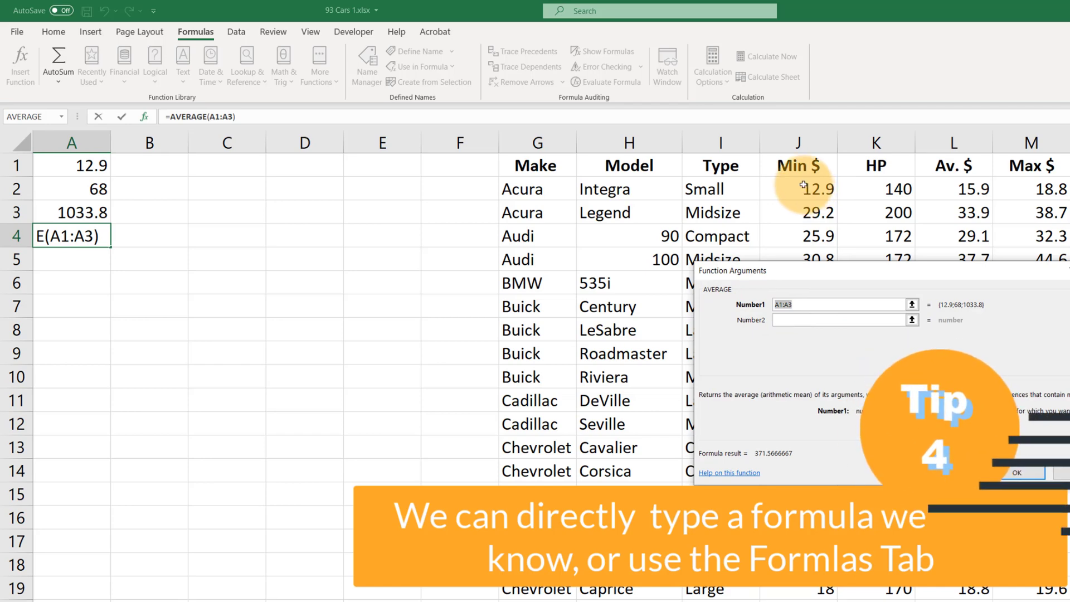
pyautogui.moveTo(802, 188); pyautogui.dragTo(808, 601)
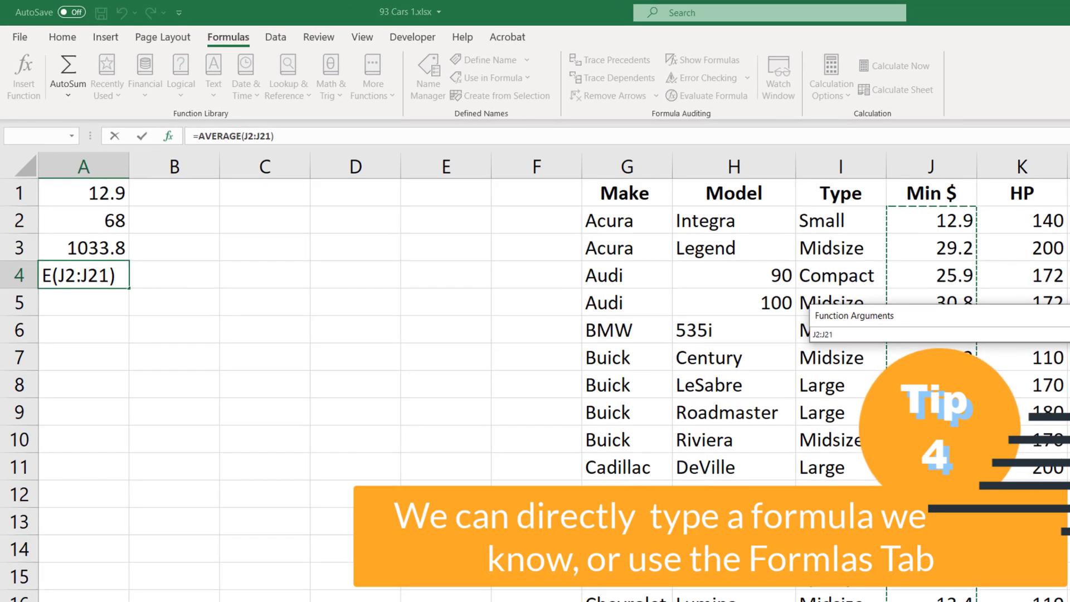
pyautogui.press('Return')
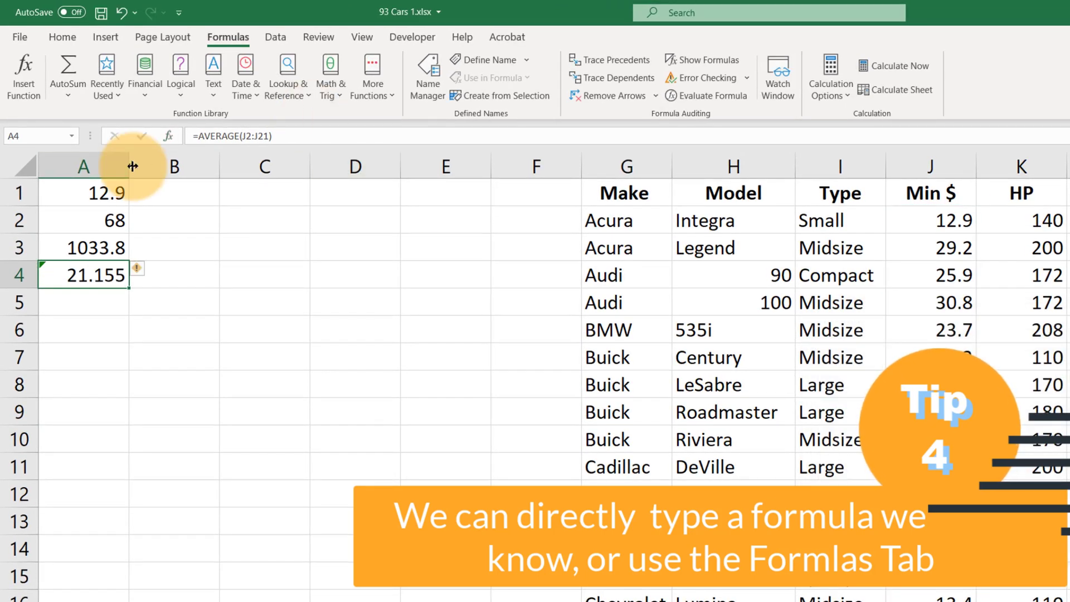
pyautogui.moveTo(130, 165); pyautogui.dragTo(280, 156)
pyautogui.doubleClick(211, 276)
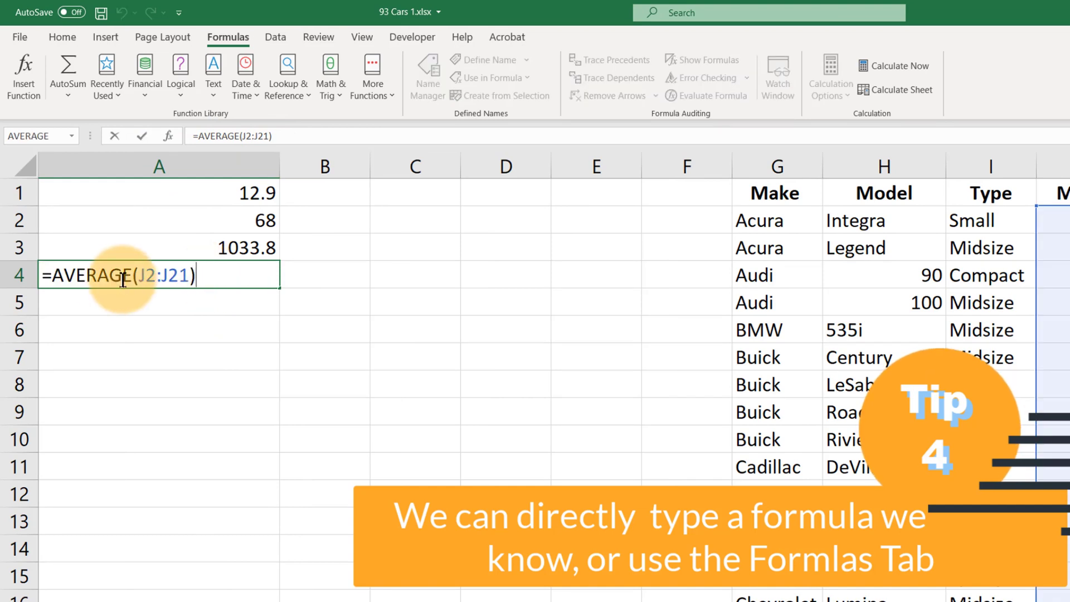